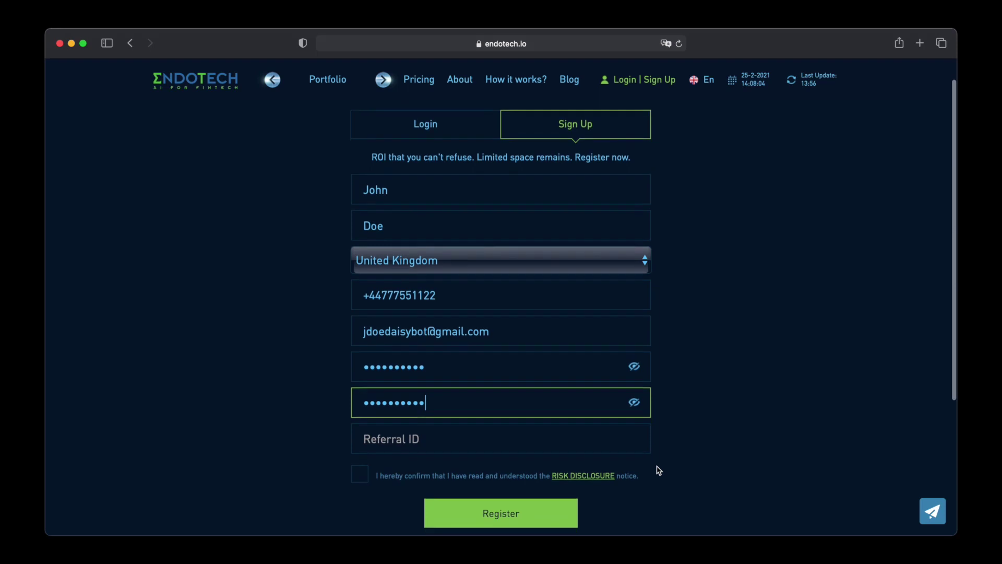
# Step: Confirm having read the risk disclosure notice and register the new account
pyautogui.click(594, 480)
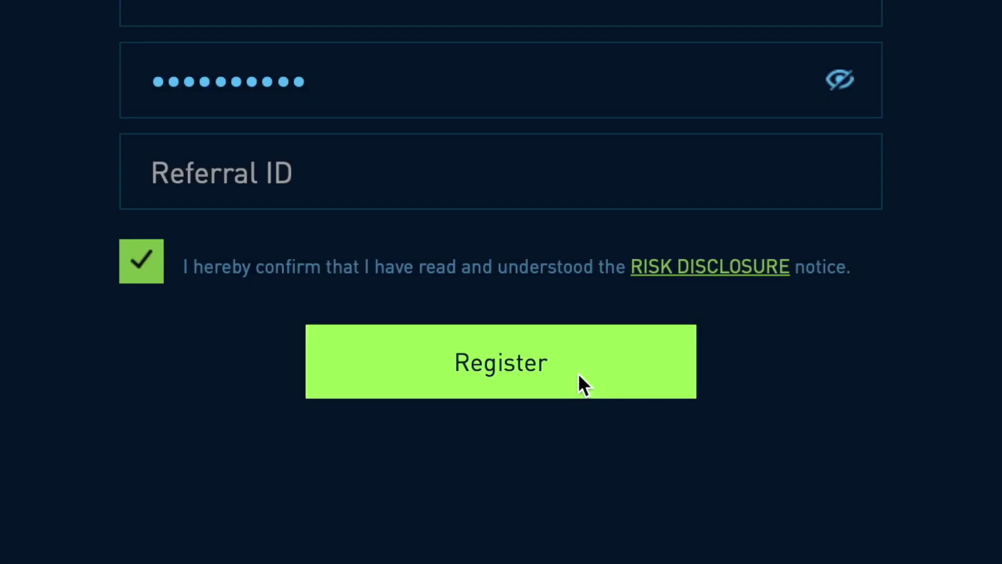
pyautogui.click(579, 375)
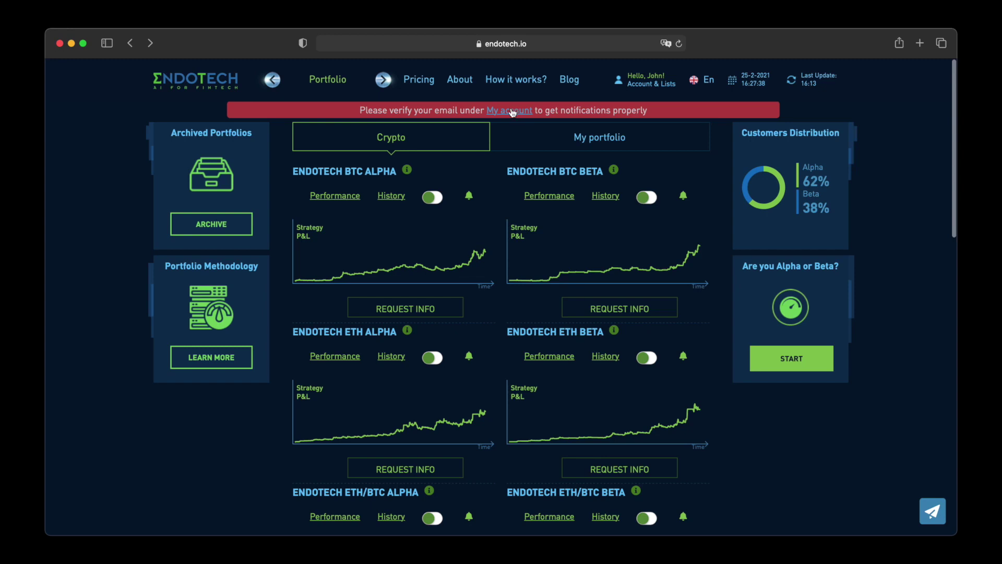
# Step: Request email verification from the account page, and confirm the address through the Endotech confirmation message in Gmail
pyautogui.click(512, 111)
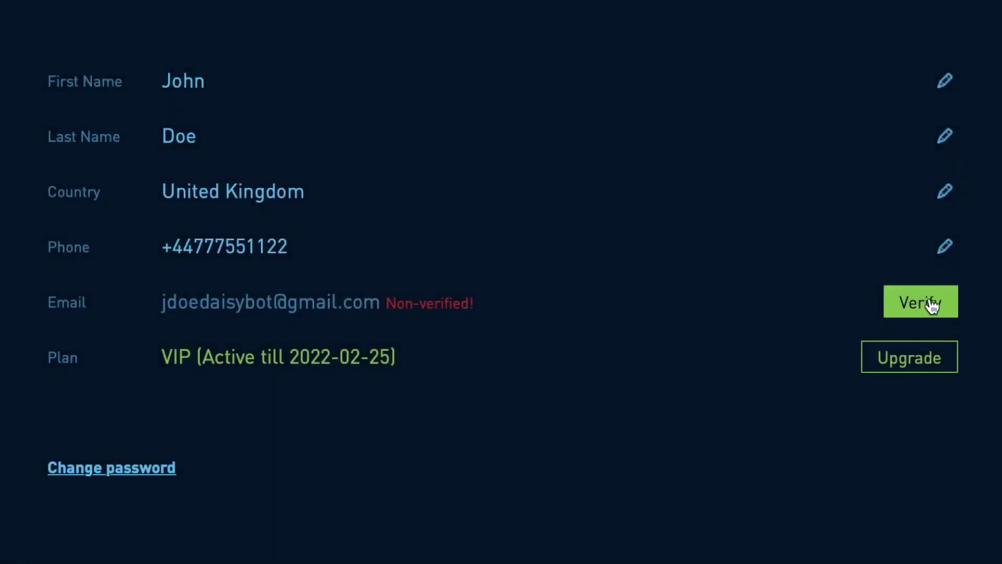
pyautogui.click(932, 306)
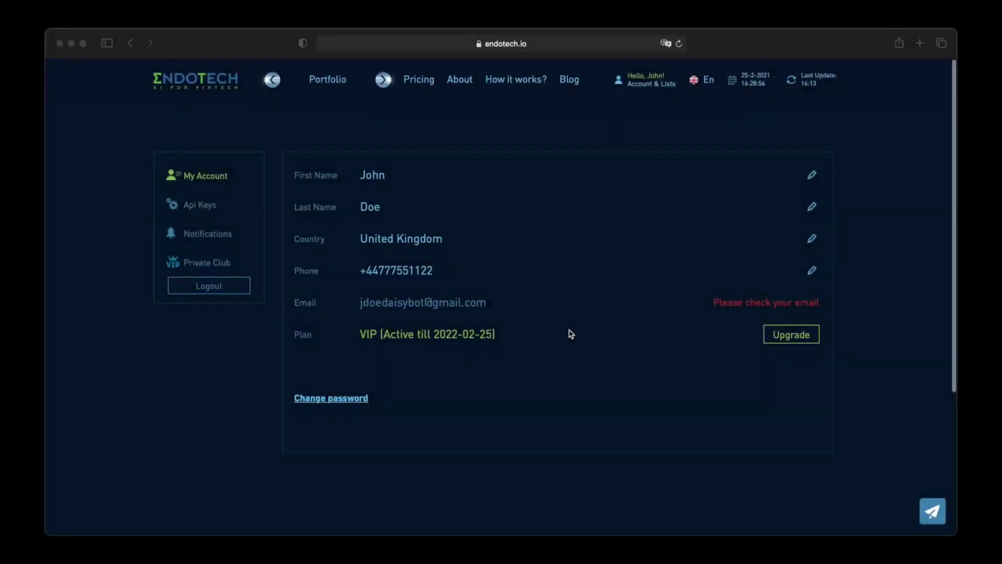
pyautogui.hotkey('ctrl', 'Up')
pyautogui.click(360, 196)
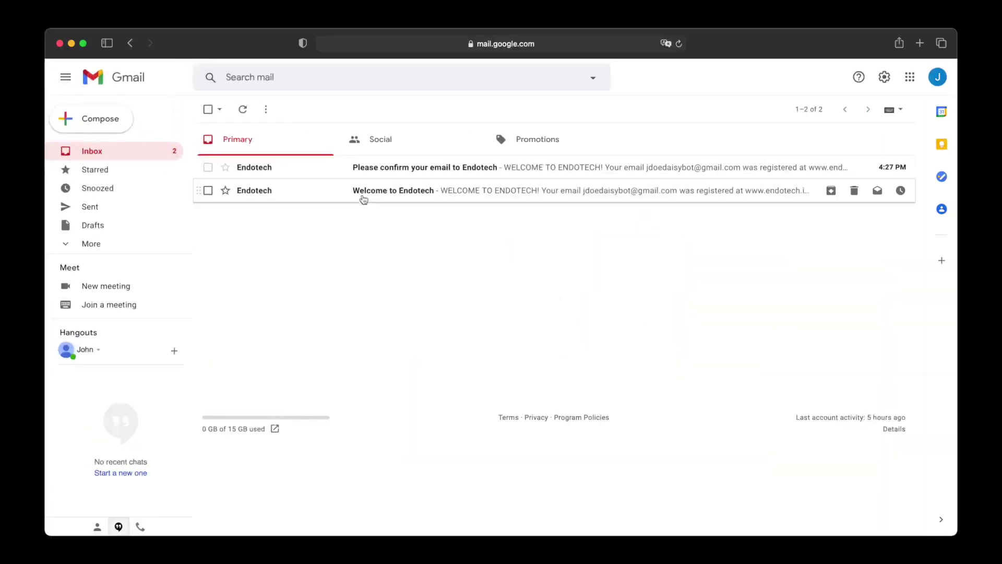
pyautogui.click(427, 168)
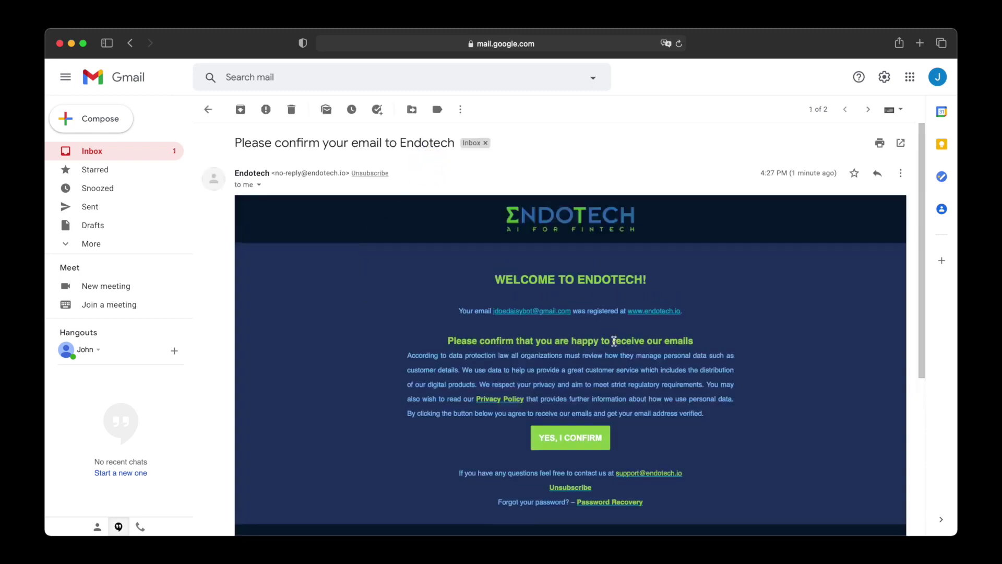
pyautogui.scroll(-5, 692, 356)
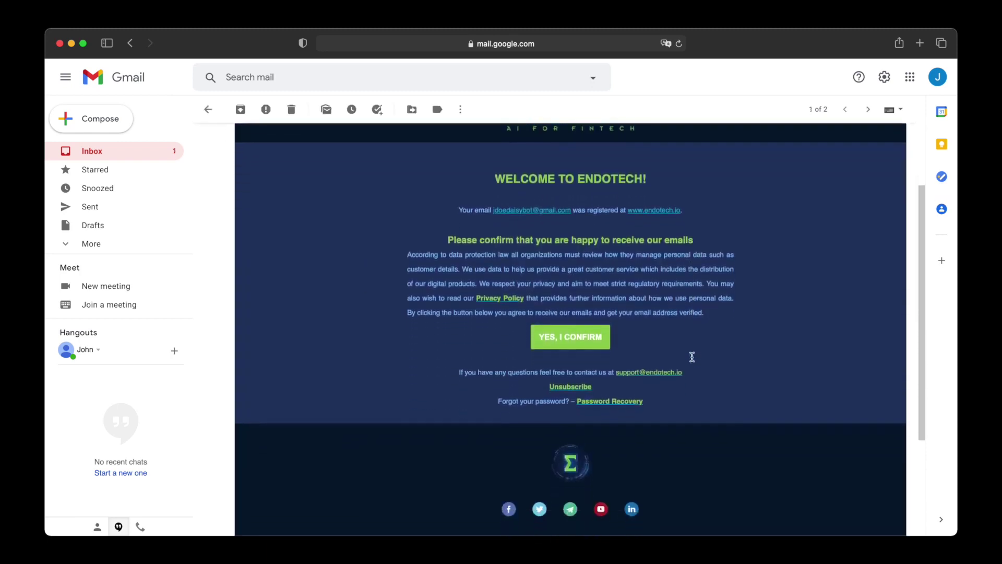
pyautogui.click(574, 327)
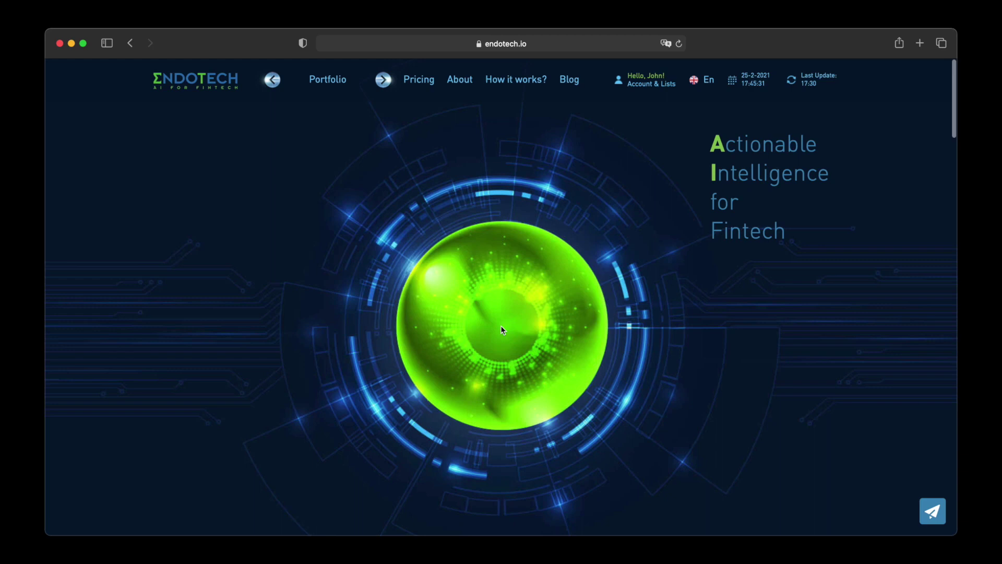
# Step: Open the account's API keys section and agree to the EndoTech crypto portfolio license and execution agreement
pyautogui.click(648, 82)
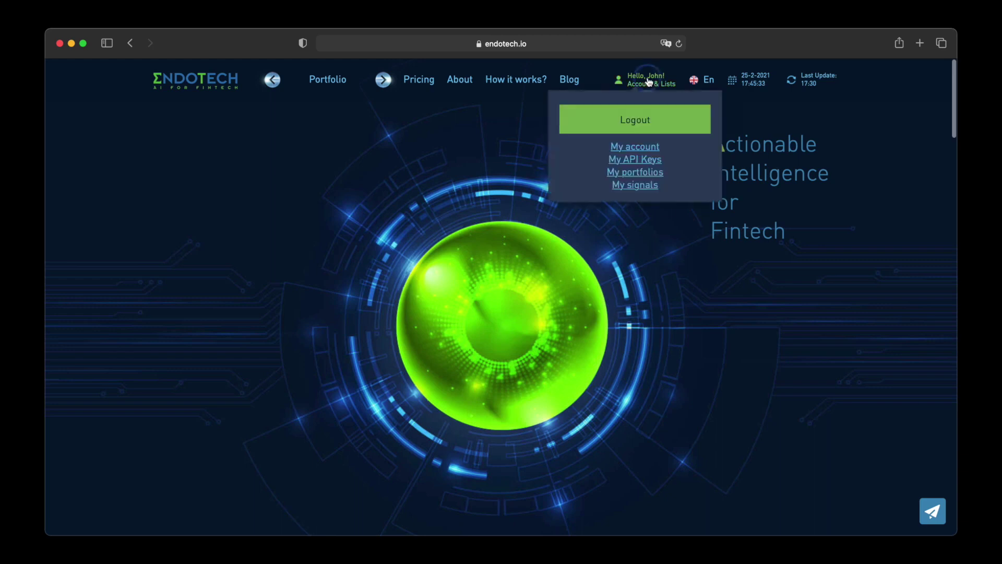
pyautogui.click(646, 149)
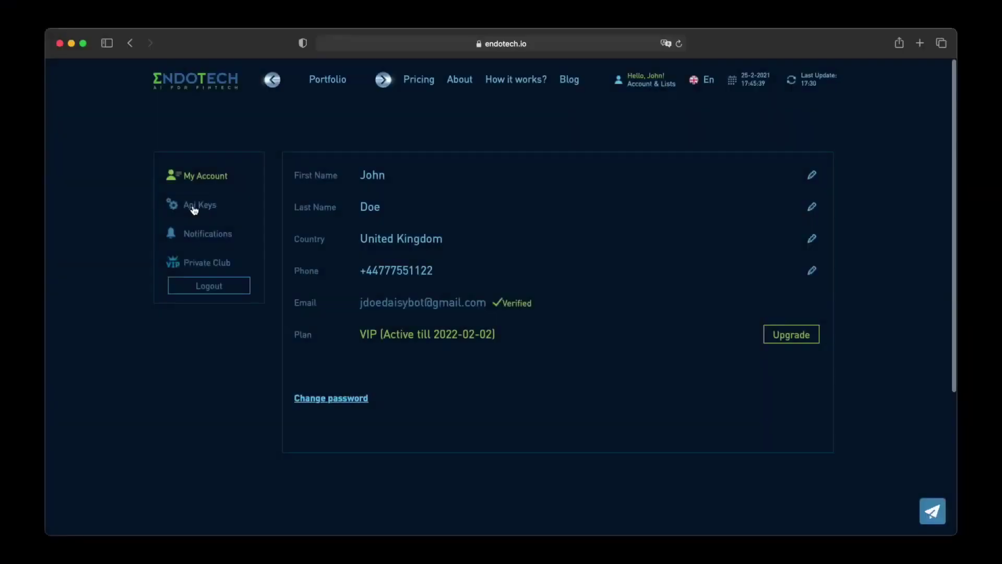
pyautogui.click(194, 210)
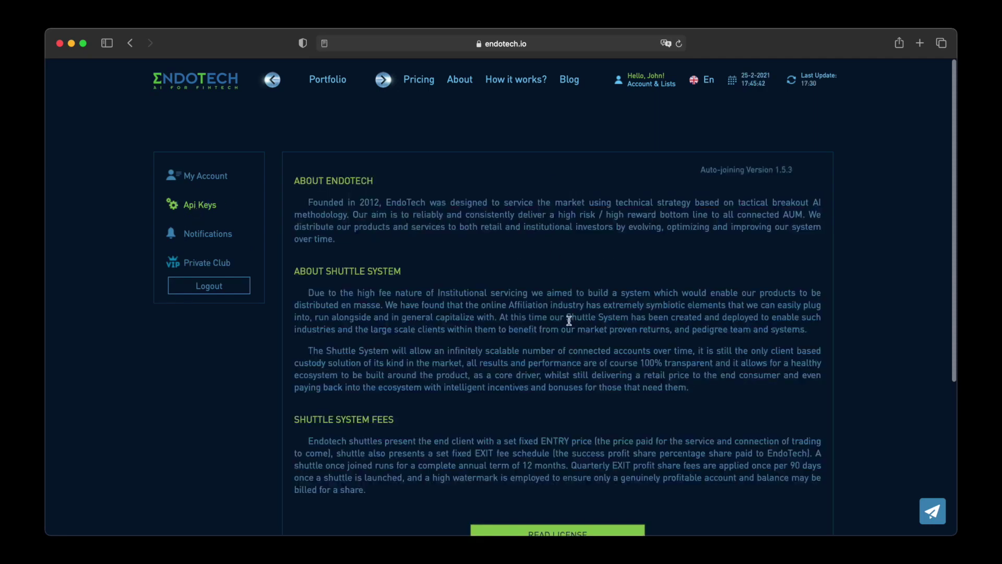
pyautogui.scroll(-2, 569, 320)
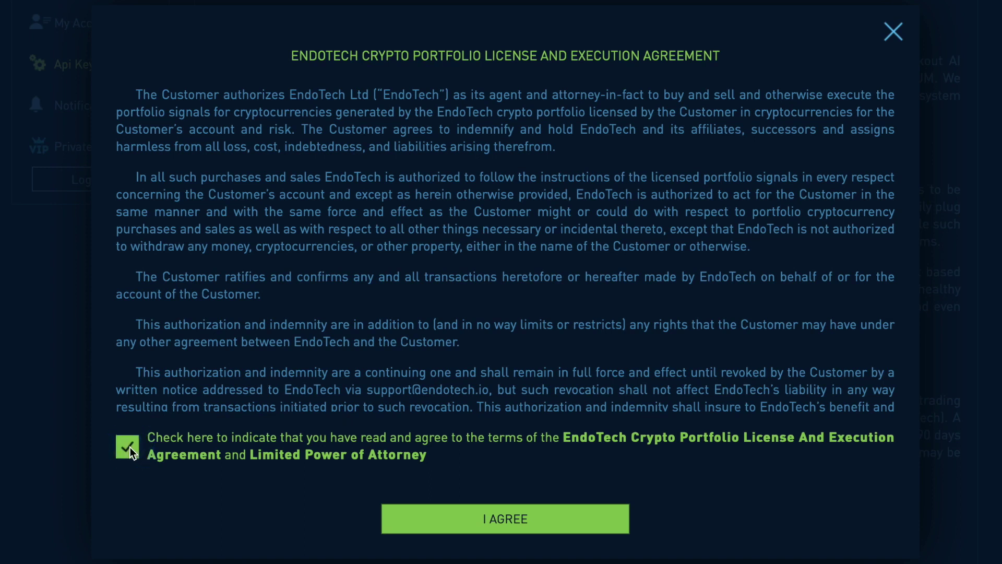
pyautogui.click(524, 521)
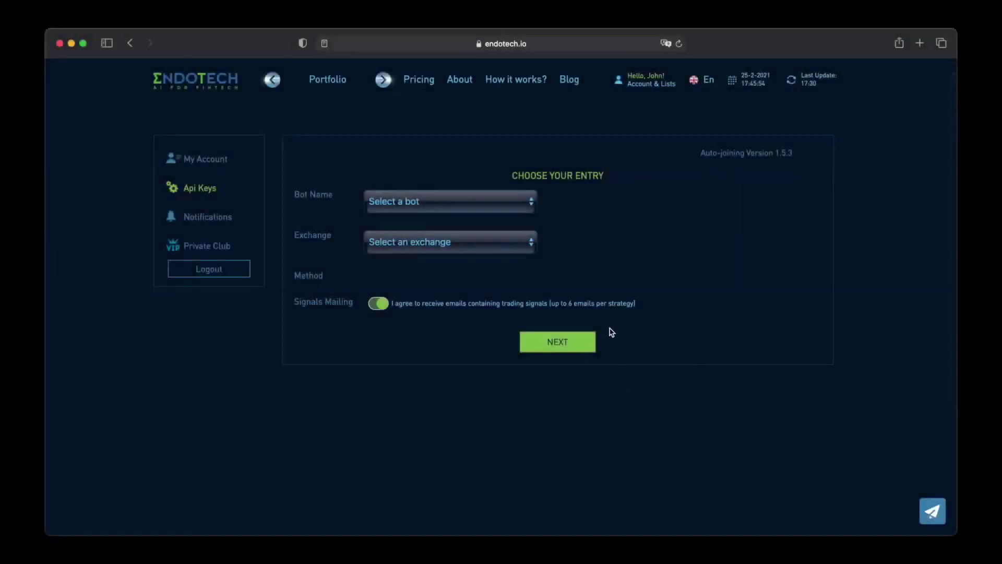
# Step: Choose Daisy Beta as the bot and Binance as the exchange for the entry
pyautogui.click(494, 205)
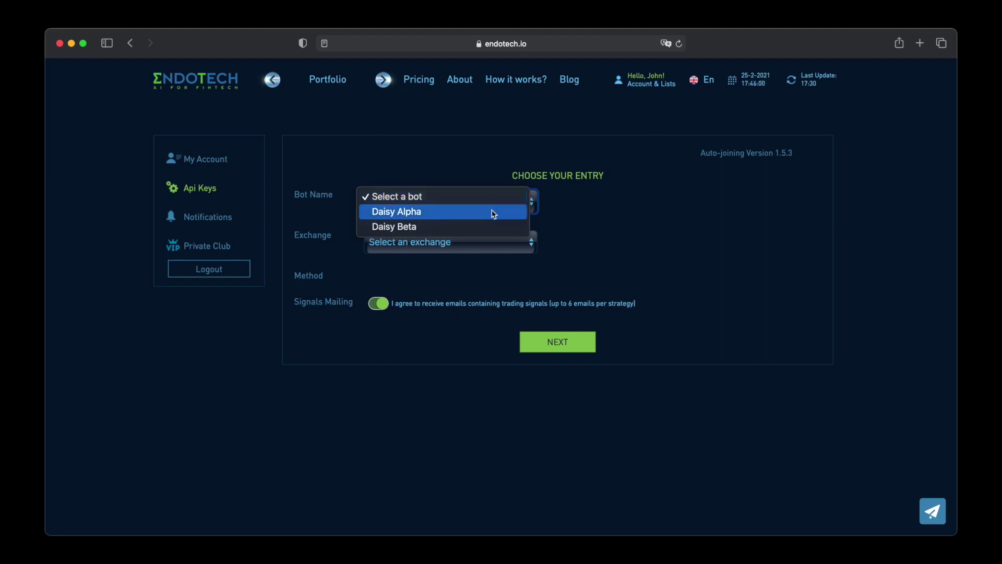
pyautogui.click(492, 227)
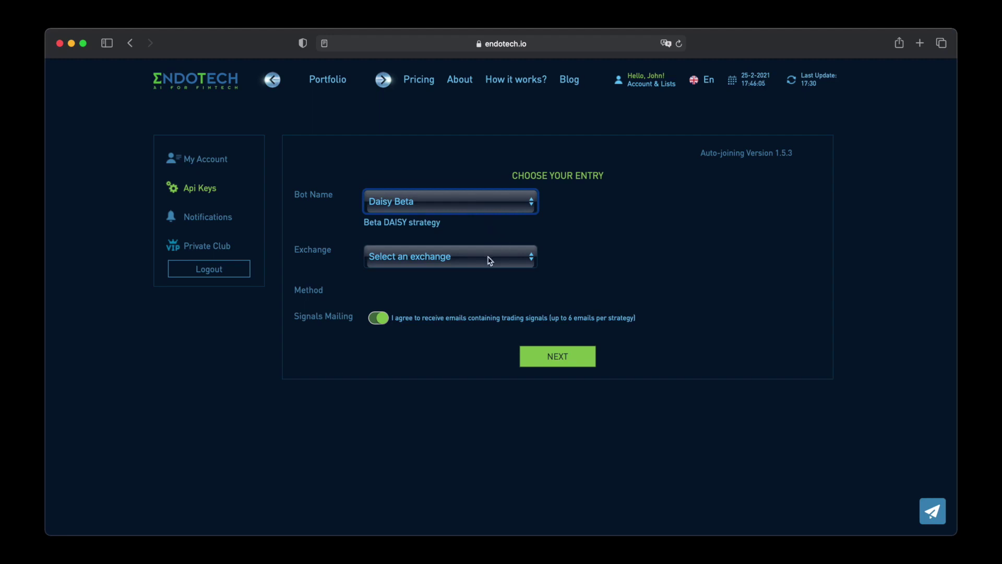
pyautogui.click(492, 257)
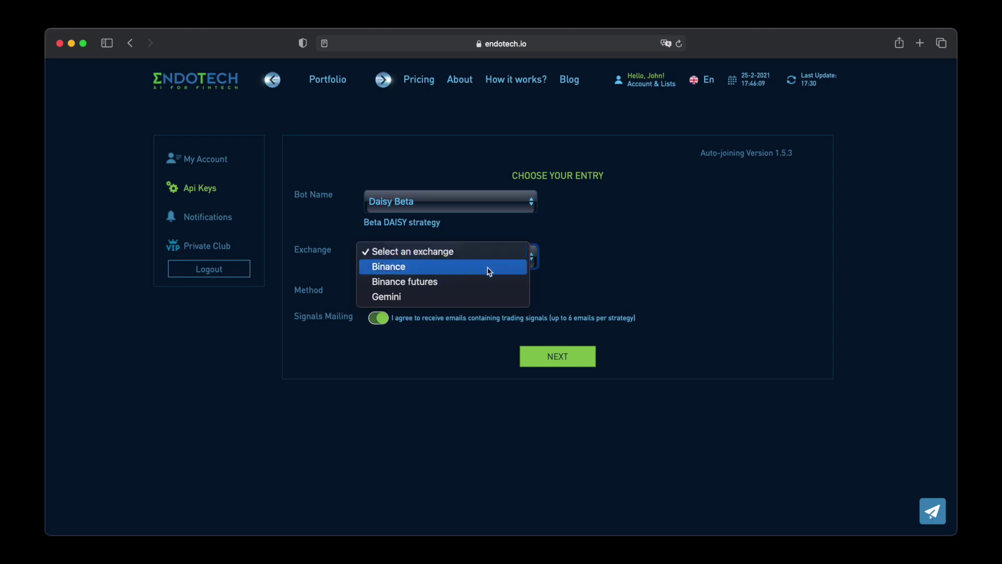
pyautogui.click(490, 271)
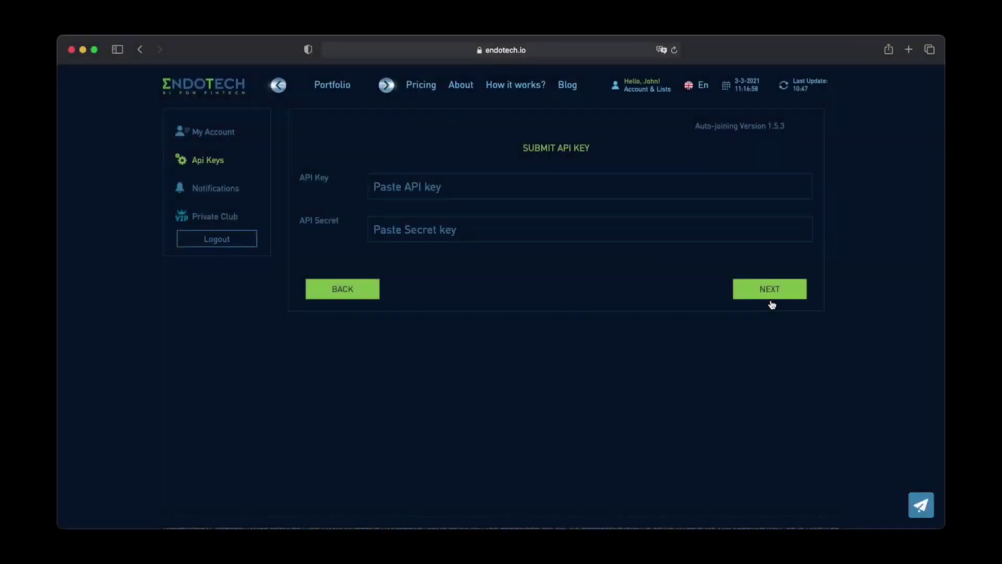
# Step: Copy the DAISY API key from Binance's API management page and paste it into Endotech's API Key field
pyautogui.hotkey('ctrl', 'Up')
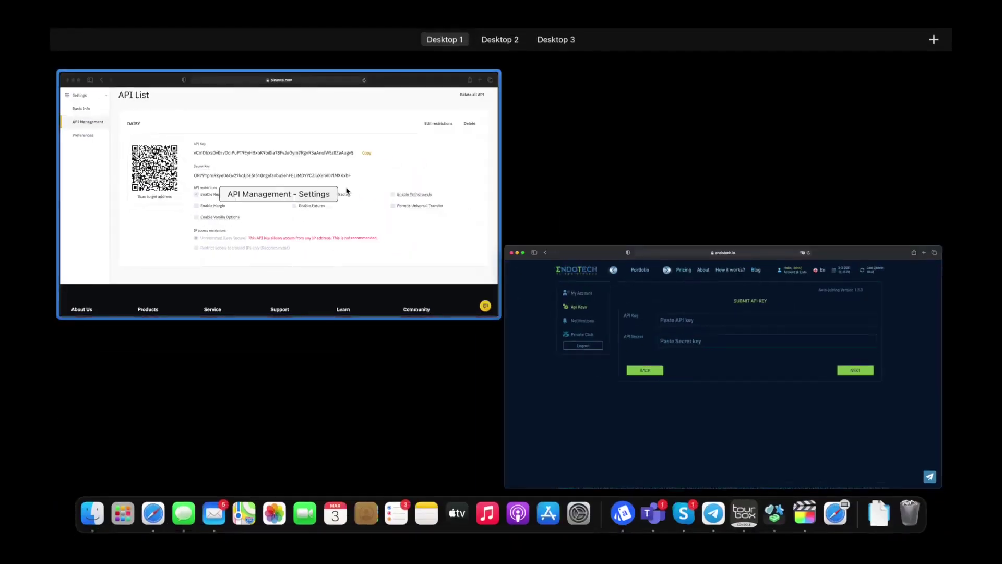
pyautogui.click(347, 189)
pyautogui.click(679, 201)
pyautogui.hotkey('ctrl', 'Up')
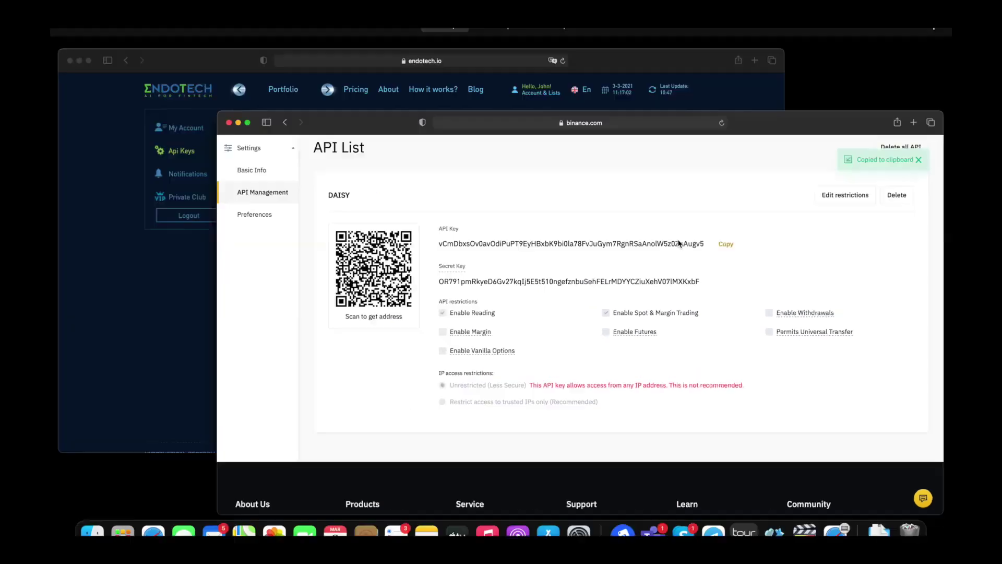
pyautogui.click(431, 216)
pyautogui.click(419, 196)
pyautogui.press('super+v')
# Step: Copy the DAISY secret key from Binance, paste it into Endotech's API Secret field and submit both keys
pyautogui.hotkey('ctrl', 'Up')
pyautogui.click(384, 189)
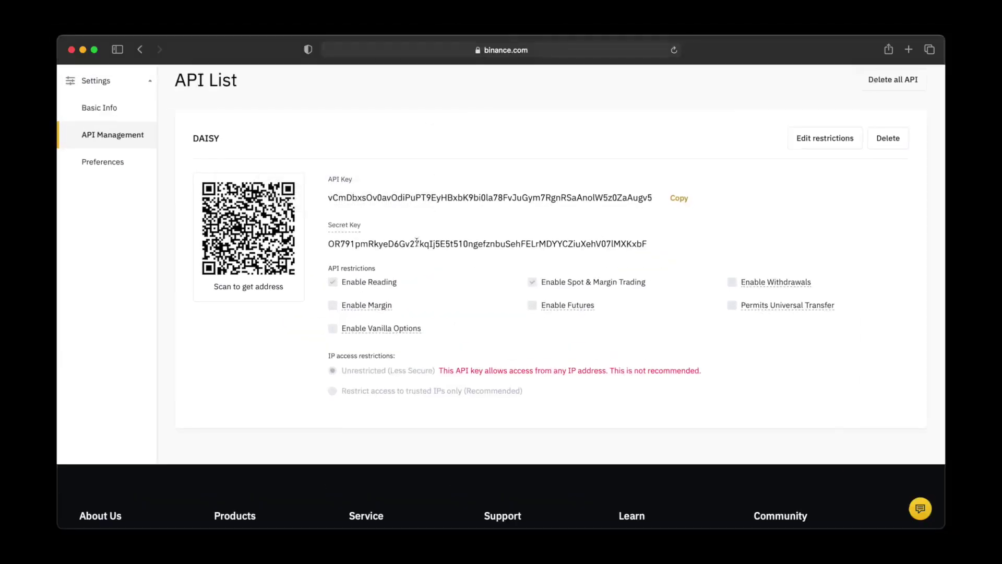
pyautogui.doubleClick(417, 243)
pyautogui.hotkey('ctrl', 'Up')
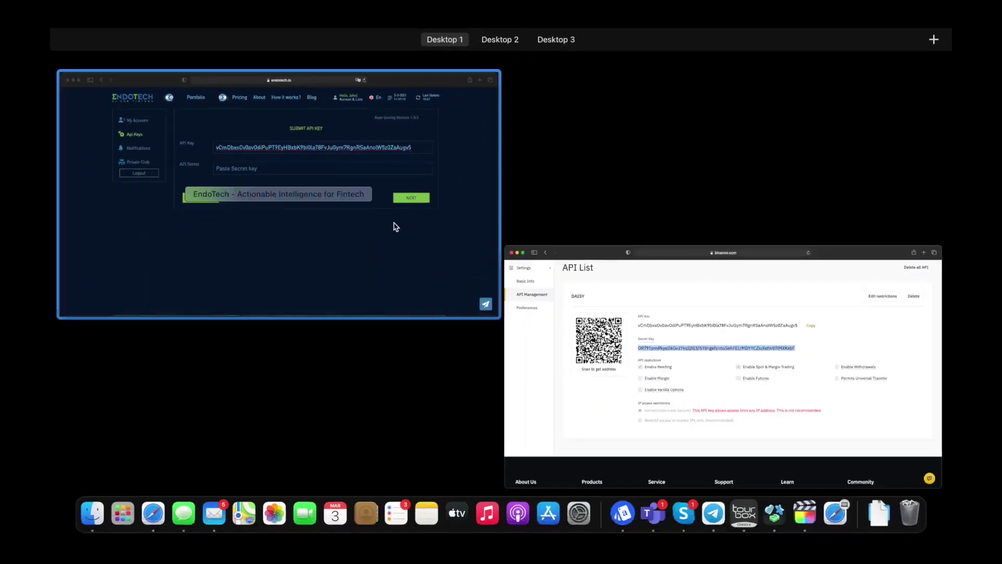
pyautogui.click(393, 223)
pyautogui.click(393, 222)
pyautogui.press('super+v')
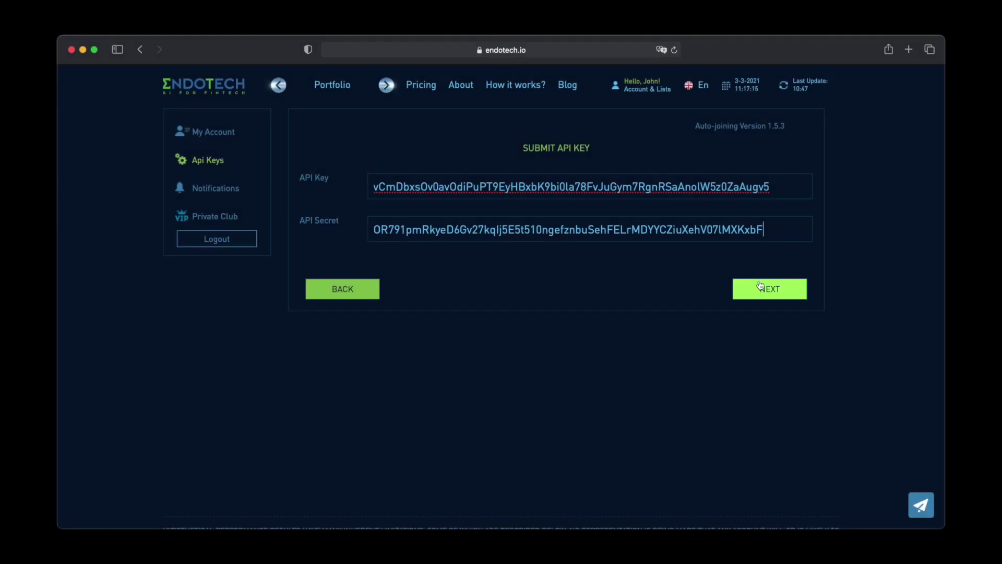
pyautogui.click(761, 290)
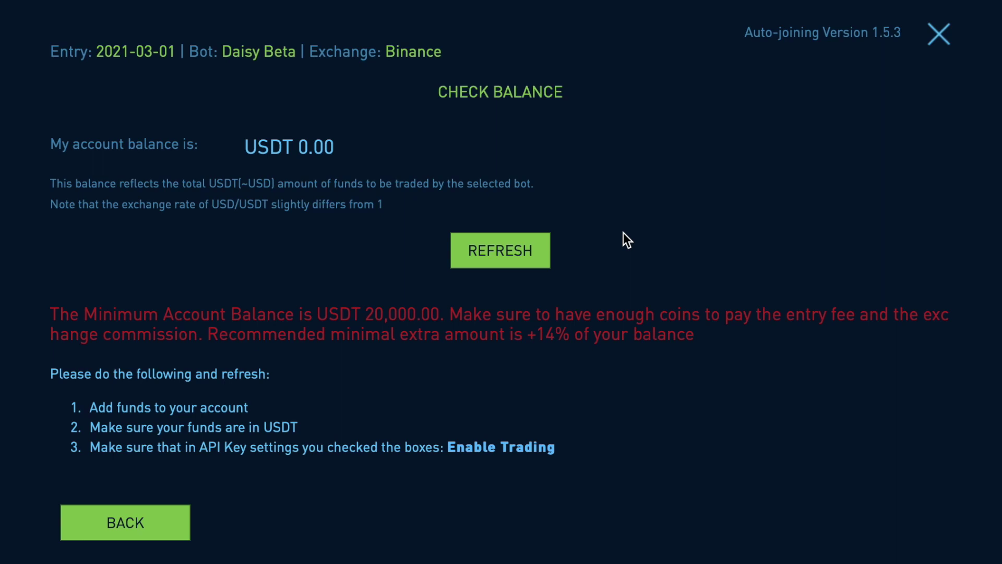
# Step: Refresh the account balance and continue to the fee payment
pyautogui.click(499, 260)
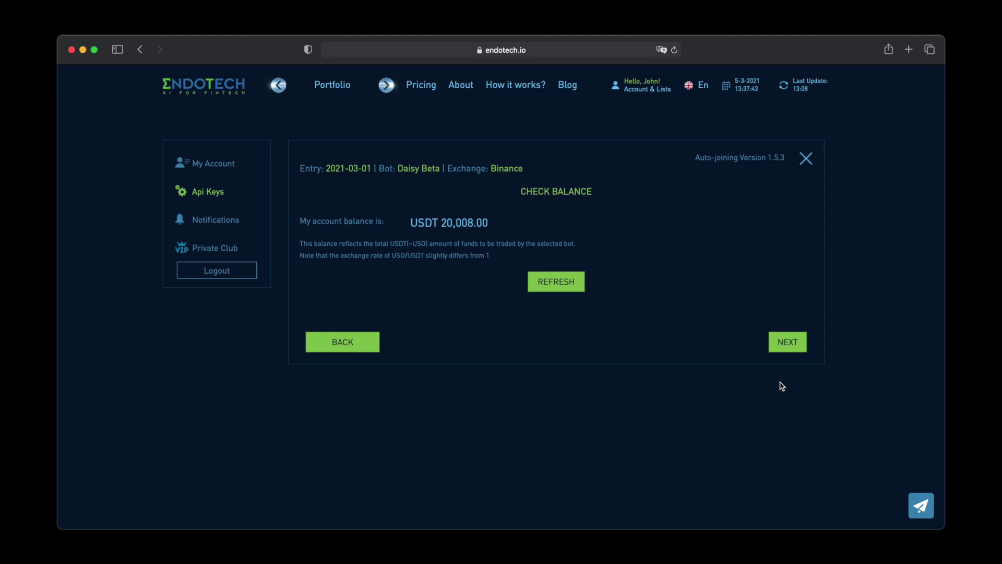
pyautogui.click(786, 345)
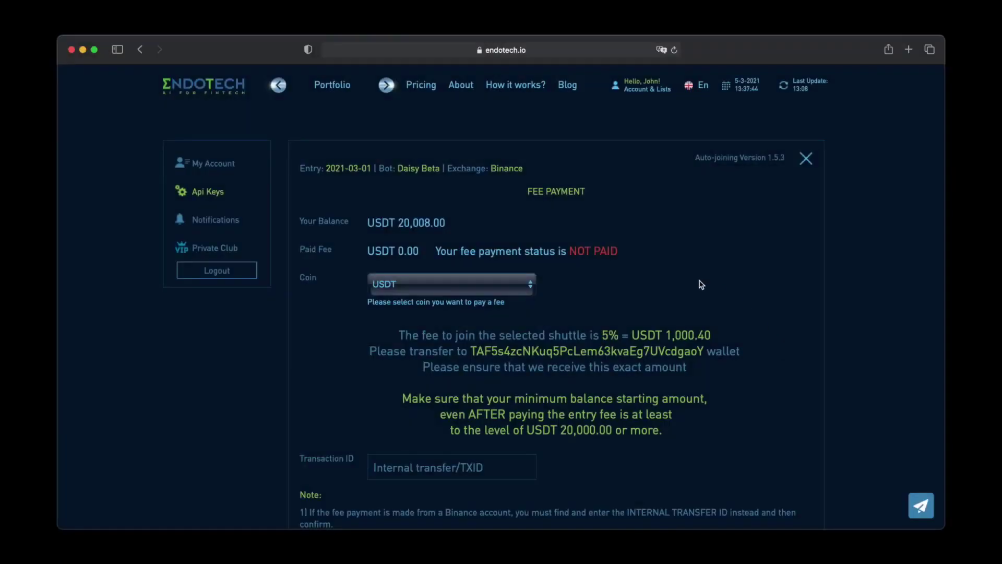
# Step: Select USDT as the fee coin and paste the fee wallet's address as the recipient in the Binance withdrawal form
pyautogui.click(498, 286)
pyautogui.click(489, 295)
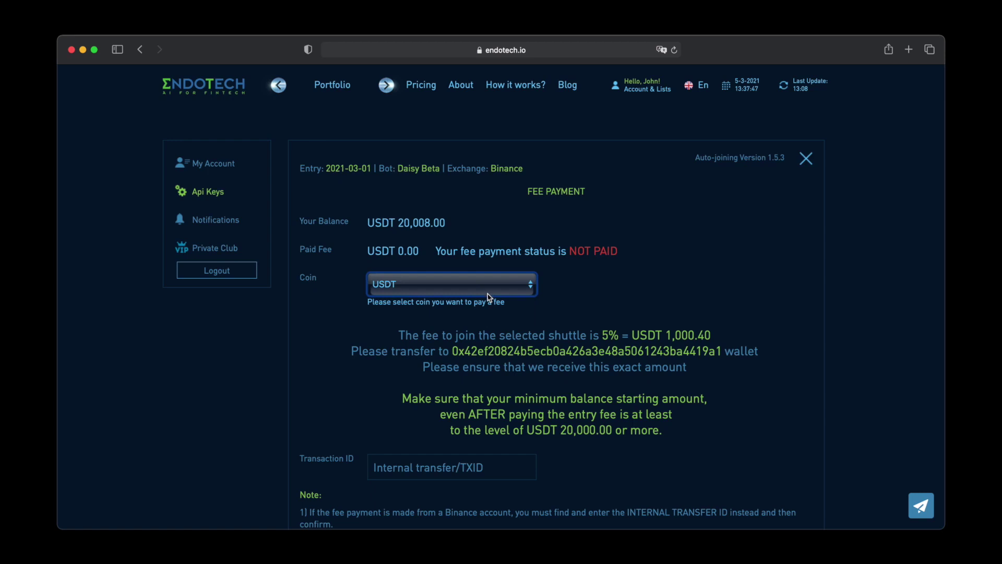
pyautogui.moveTo(453, 354); pyautogui.dragTo(723, 351)
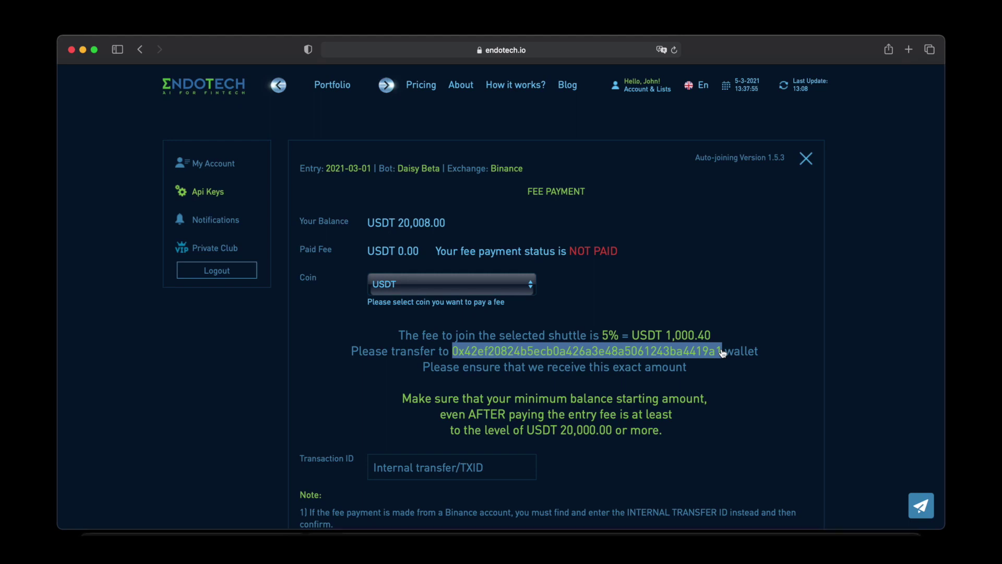
pyautogui.hotkey('ctrl', 'Up')
pyautogui.click(271, 168)
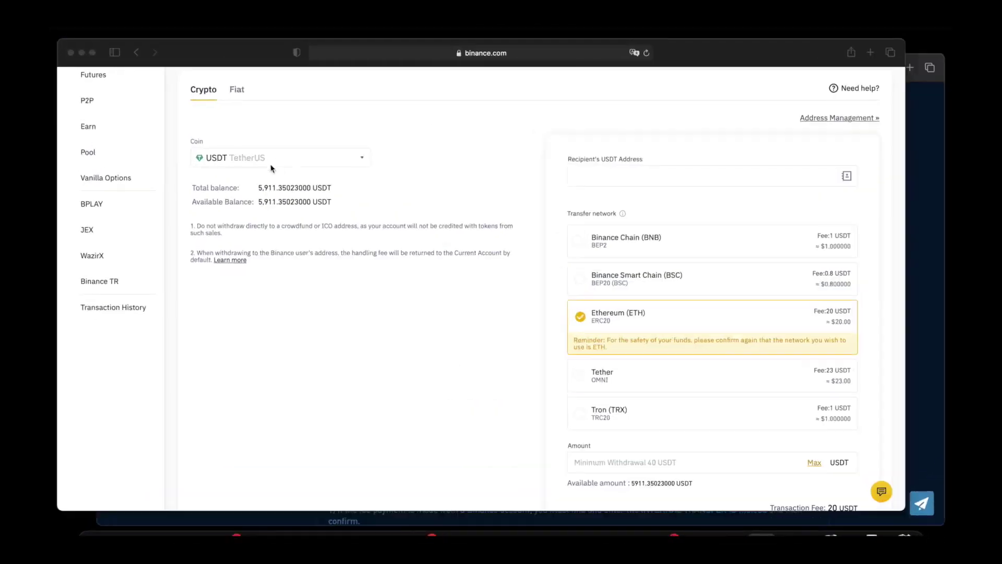
pyautogui.click(618, 181)
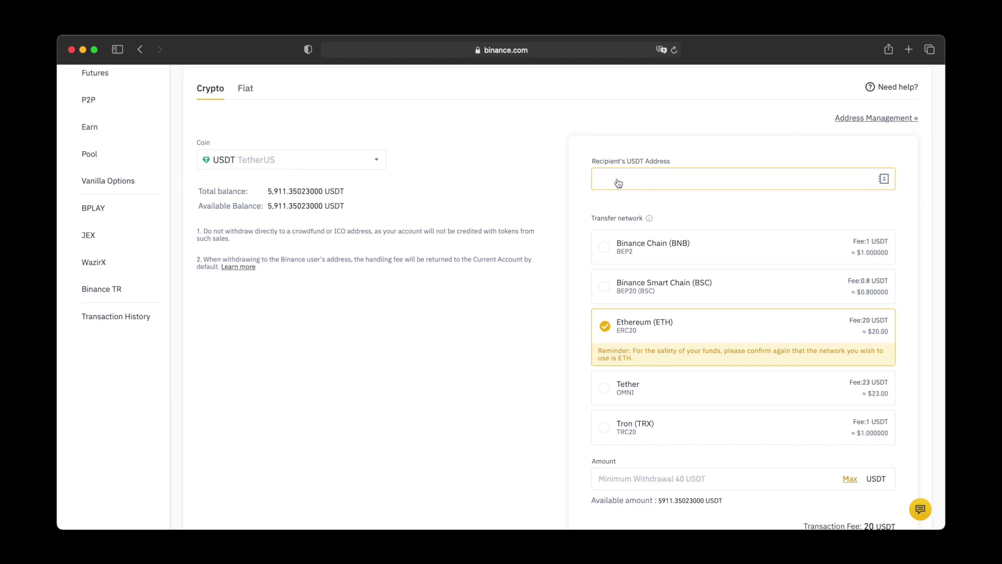
pyautogui.press('super+v')
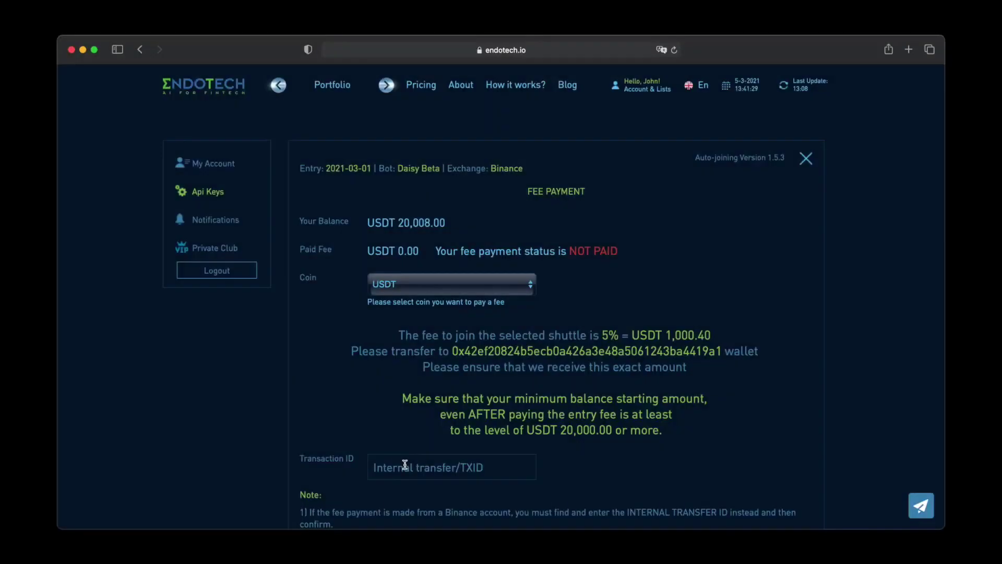
# Step: Paste the internal transfer ID as the fee payment's transaction ID, remove the "Internal transfer" prefix and submit it
pyautogui.scroll(-5, 405, 464)
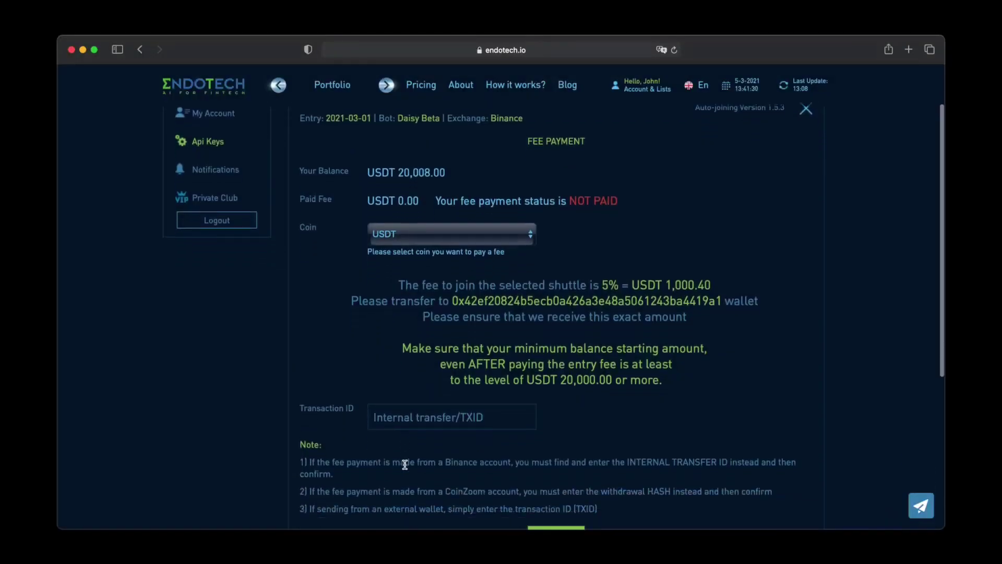
pyautogui.press('super+v')
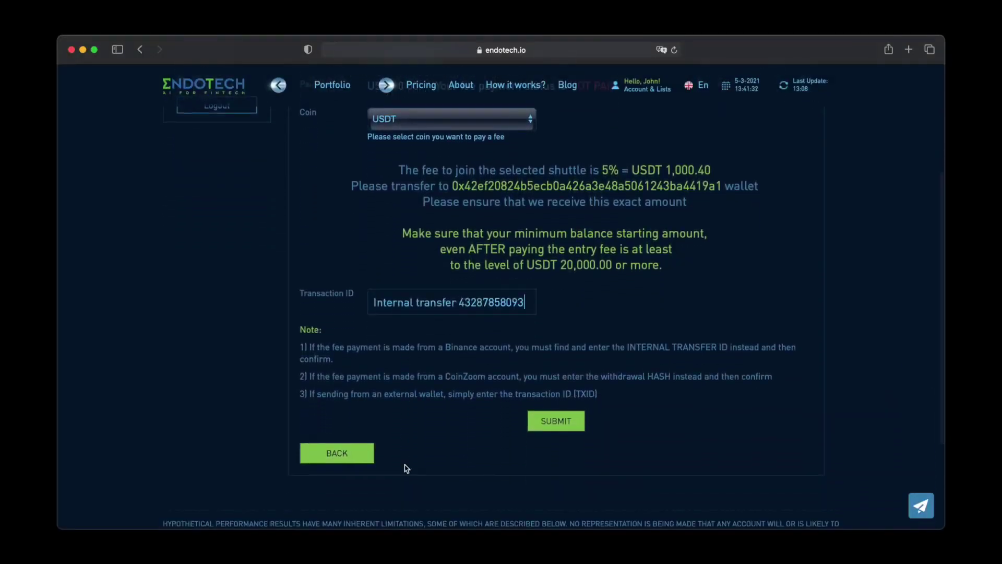
pyautogui.hotkey('alt', 'Left')
pyautogui.press('BackSpace')
pyautogui.press('BackSpace')
pyautogui.press('BackSpace')
pyautogui.press('BackSpace')
pyautogui.press('BackSpace')
pyautogui.press('BackSpace')
pyautogui.press('BackSpace')
pyautogui.press('BackSpace')
pyautogui.press('BackSpace')
pyautogui.press('BackSpace')
pyautogui.press('BackSpace')
pyautogui.press('BackSpace')
pyautogui.press('BackSpace')
pyautogui.press('BackSpace')
pyautogui.press('BackSpace')
pyautogui.press('BackSpace')
pyautogui.press('BackSpace')
pyautogui.press('BackSpace')
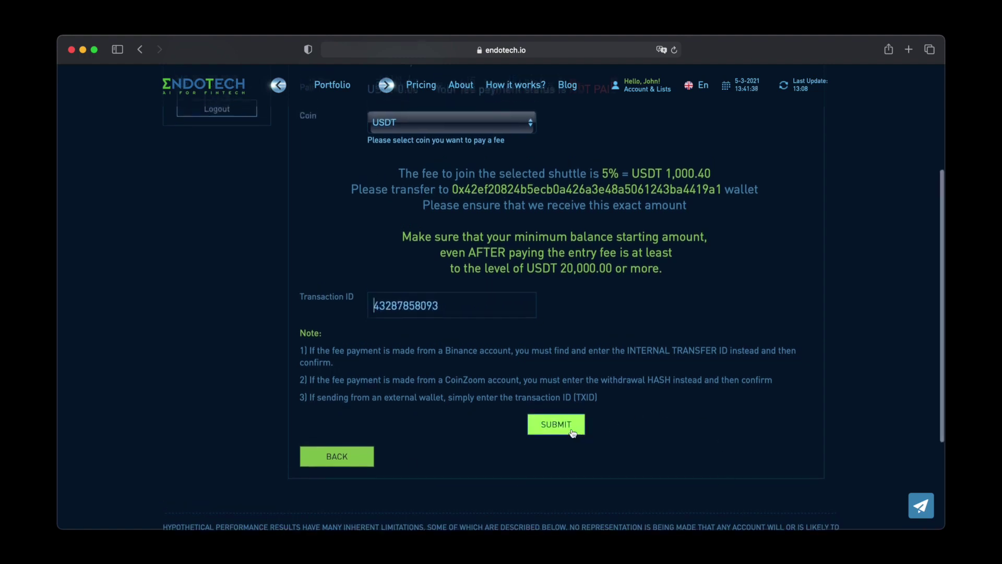
pyautogui.click(572, 429)
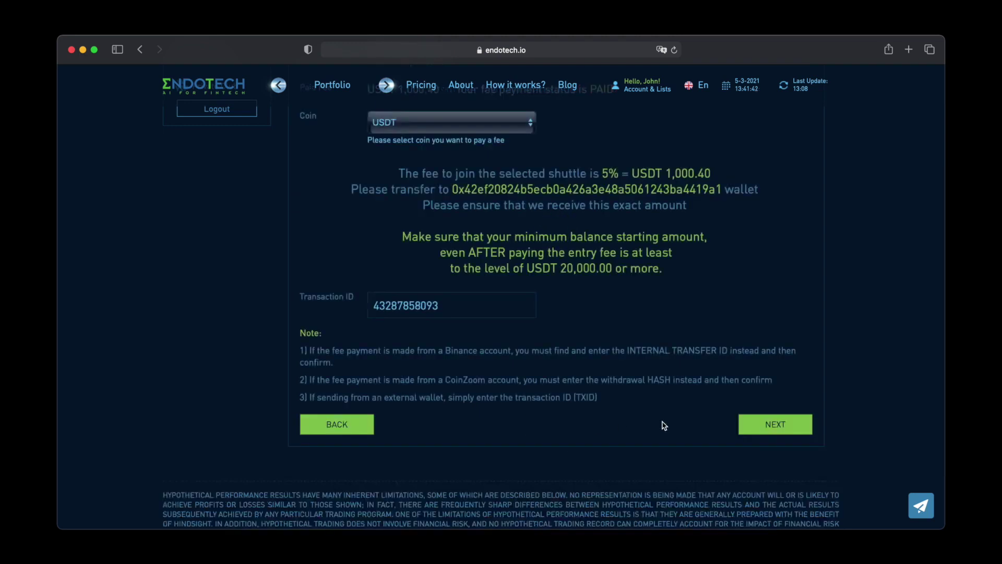
pyautogui.scroll(3, 664, 426)
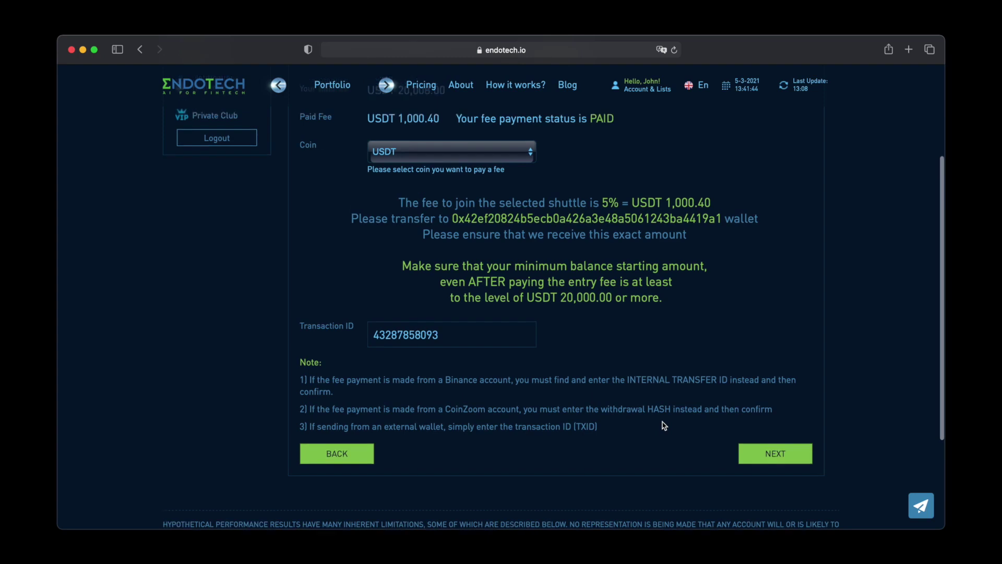